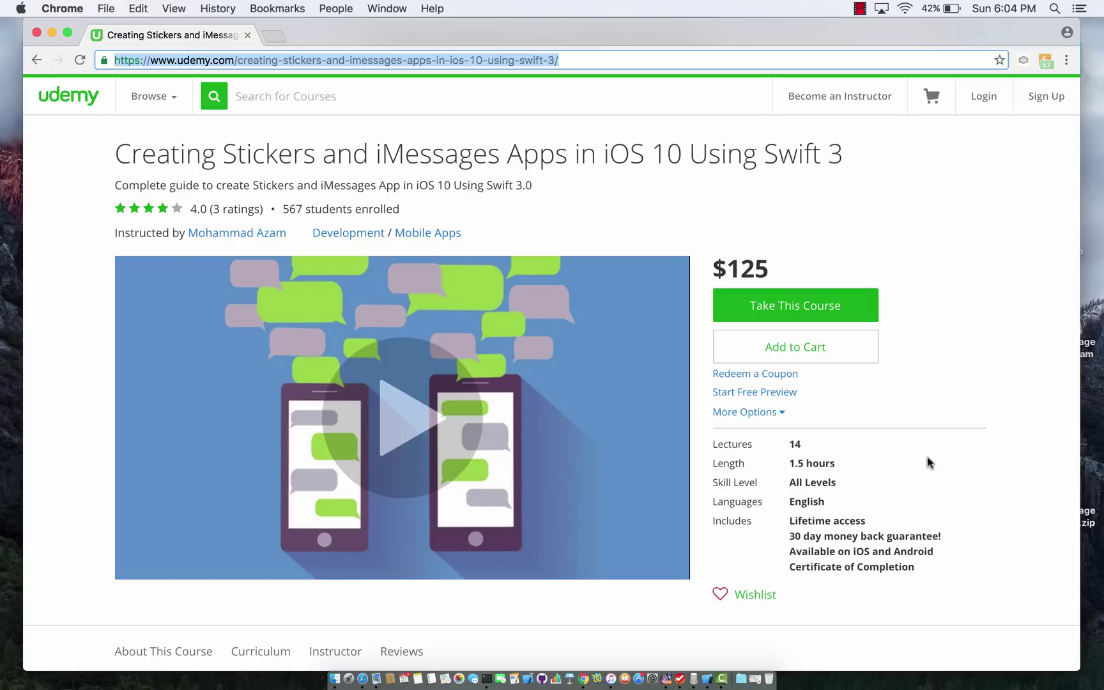
scroll(927, 463, down, 3)
scroll(928, 462, down, 8)
scroll(927, 462, down, 2)
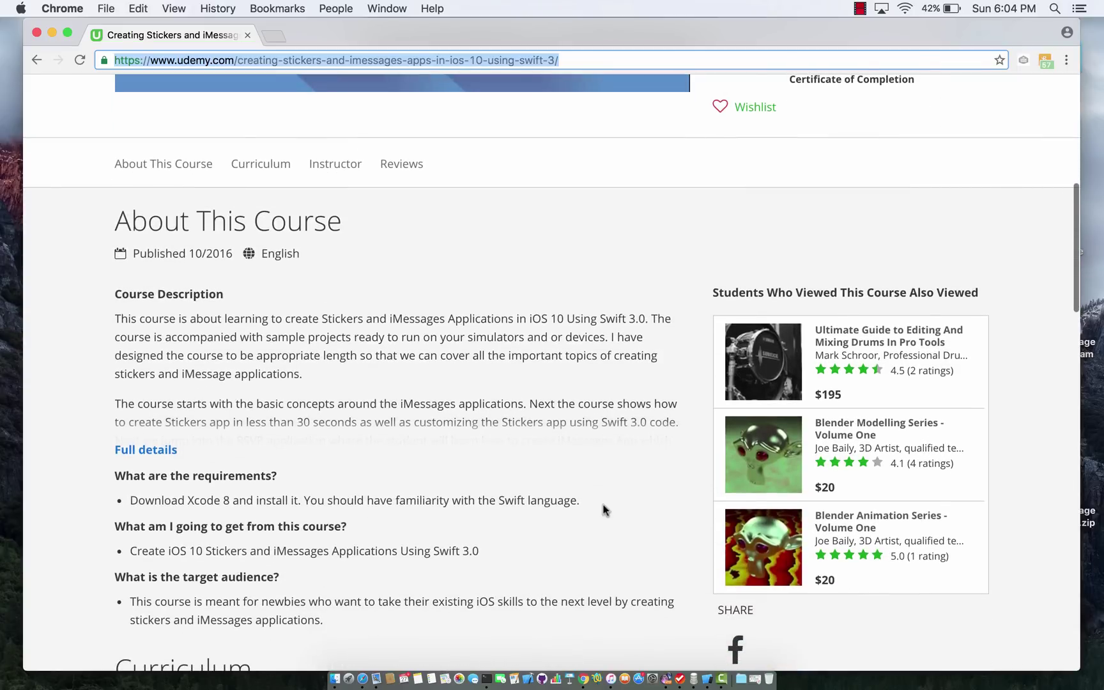
scroll(604, 509, down, 8)
scroll(604, 508, down, 4)
scroll(604, 509, down, 3)
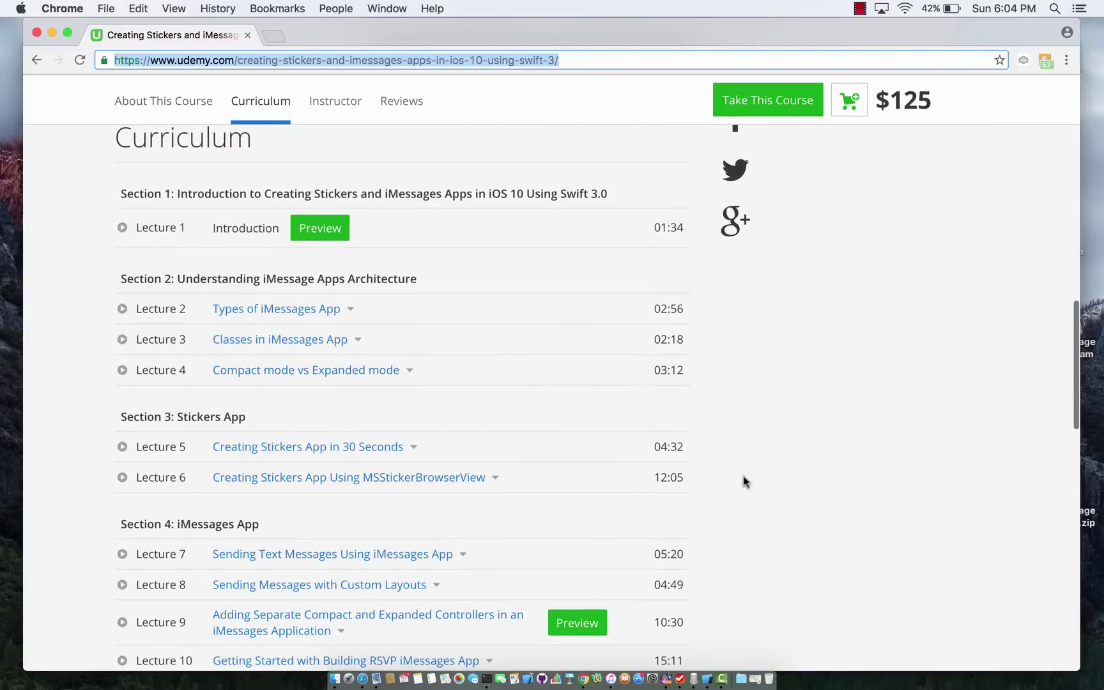
scroll(772, 477, up, 1)
scroll(773, 476, down, 1)
scroll(773, 476, up, 1)
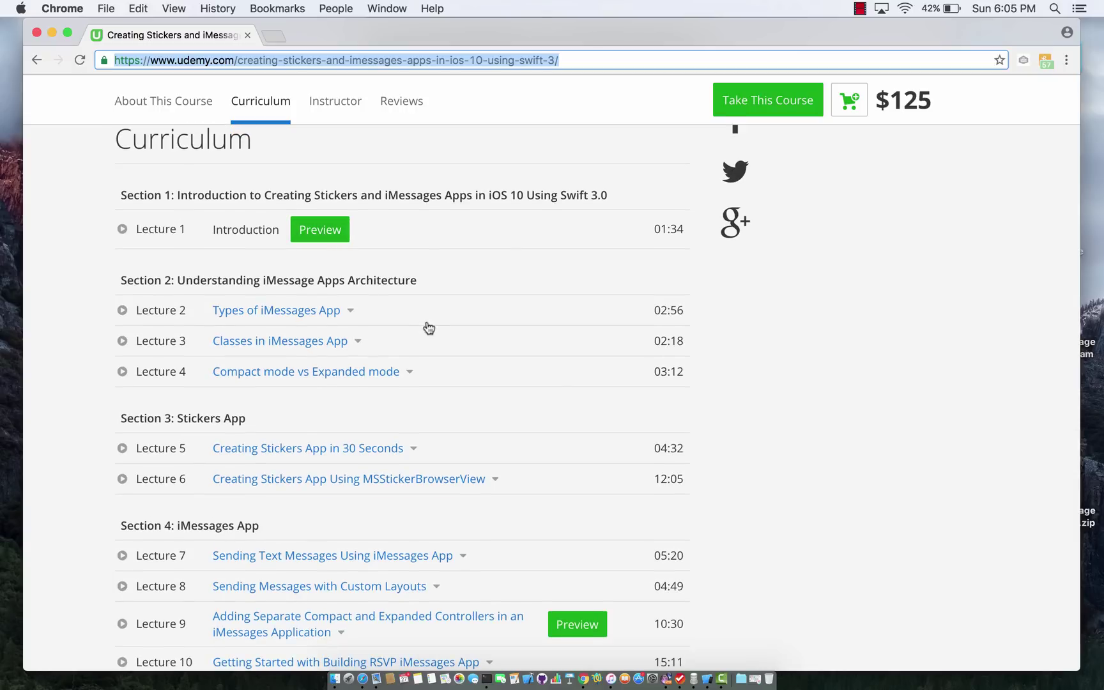
scroll(728, 430, down, 1)
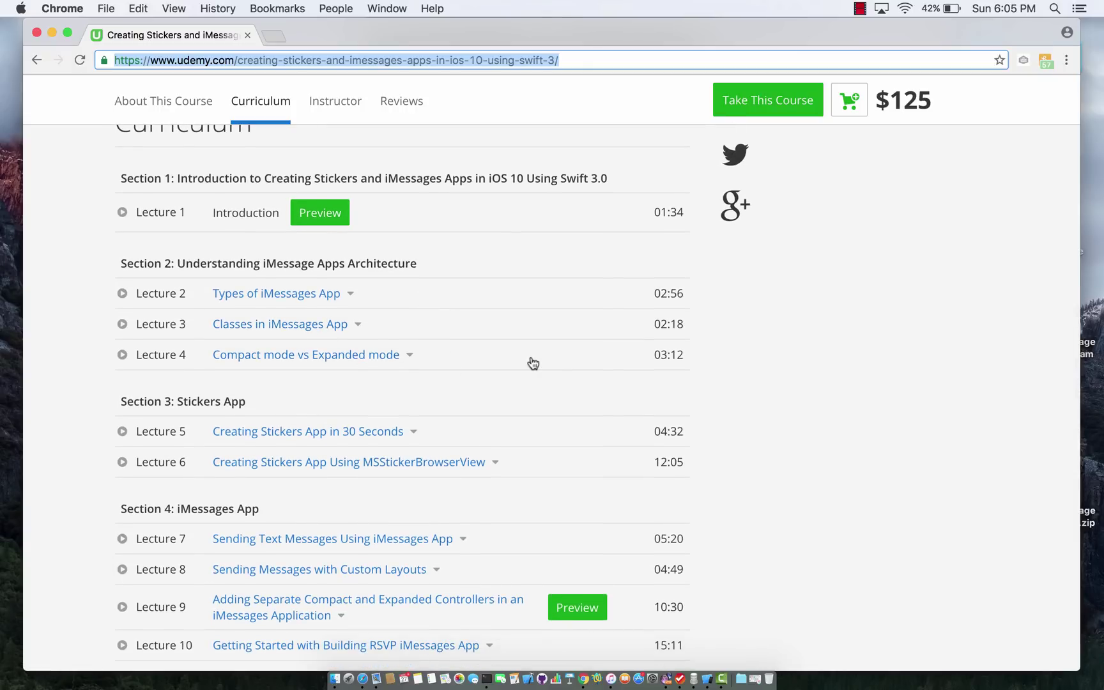
scroll(530, 362, down, 1)
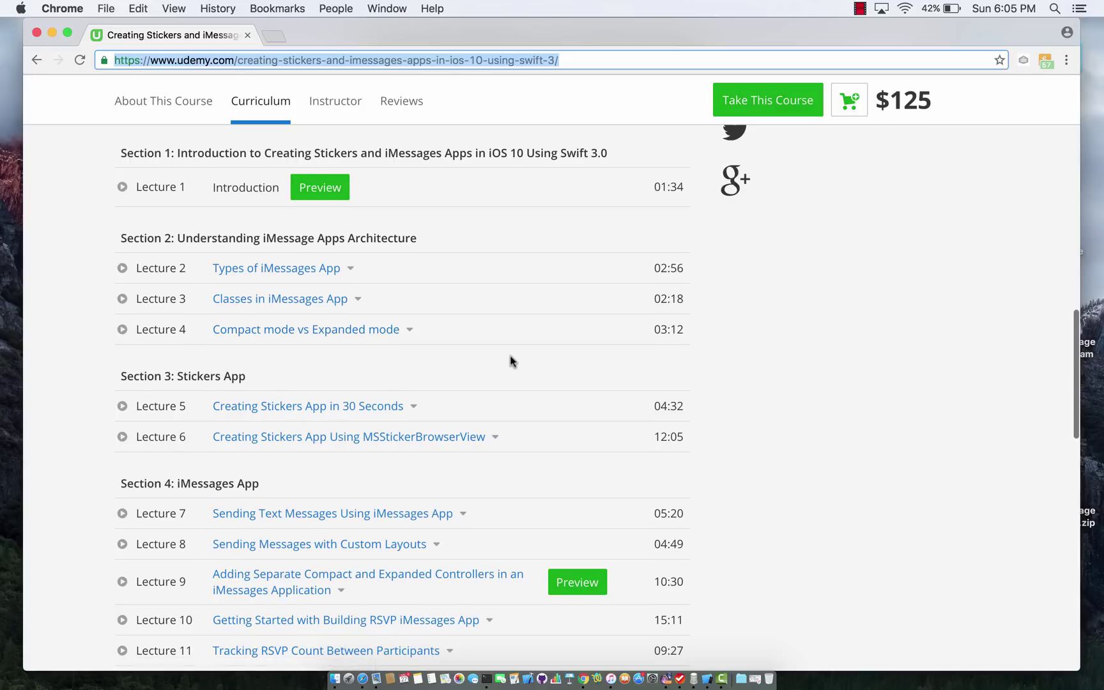
scroll(510, 360, down, 1)
scroll(509, 360, down, 1)
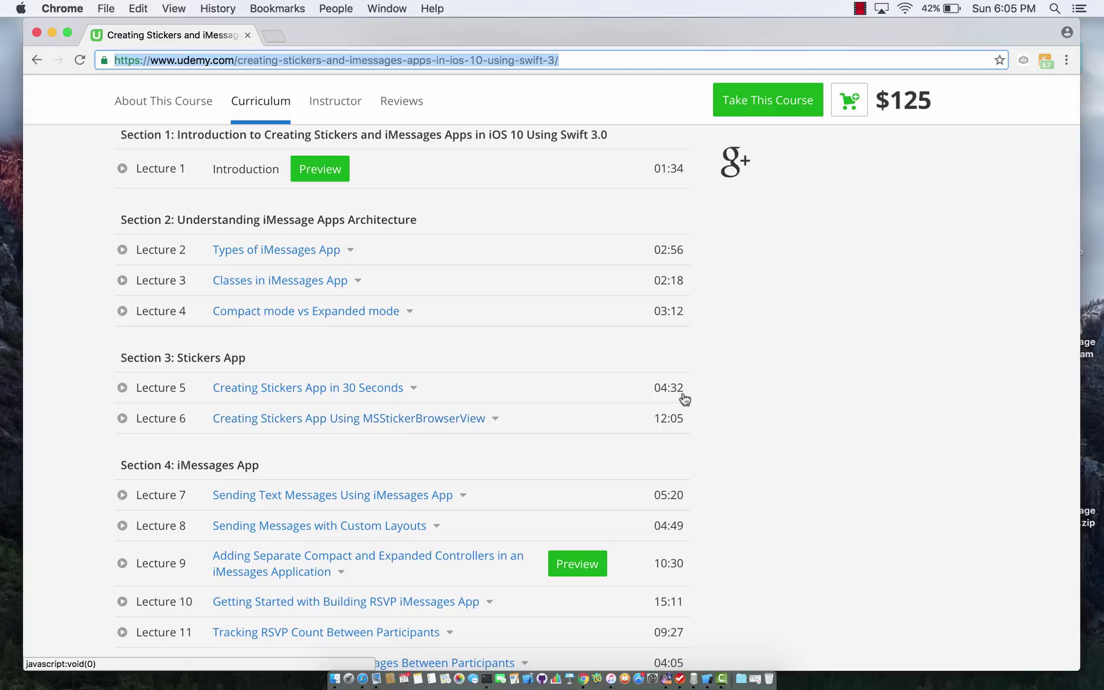
scroll(793, 412, down, 2)
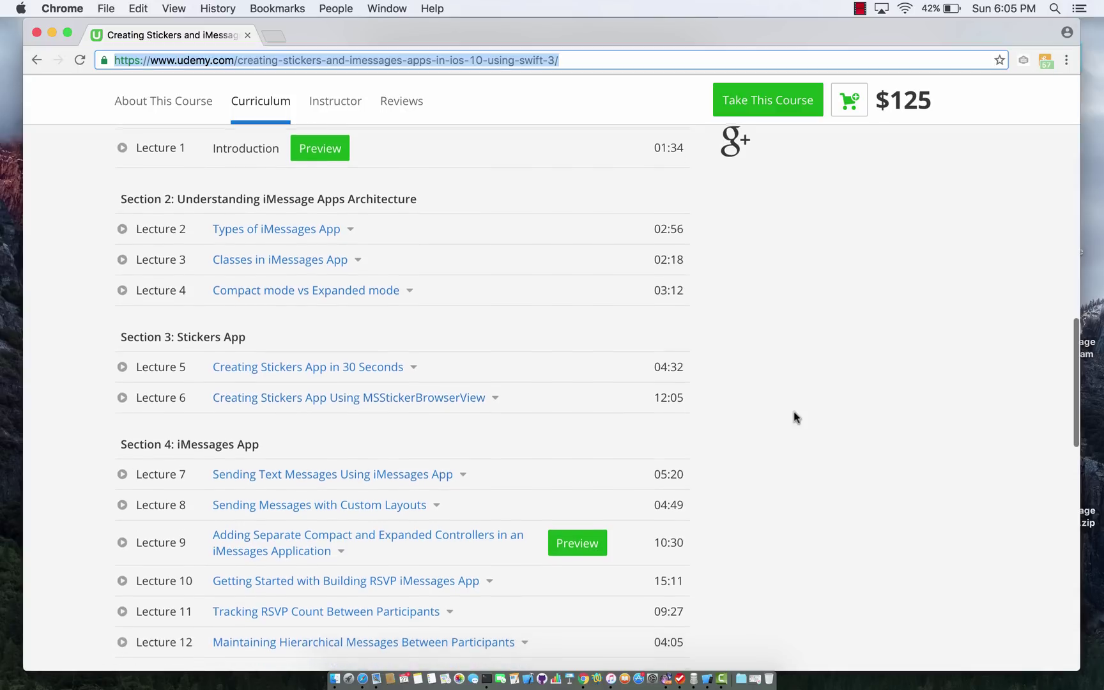
scroll(793, 411, down, 3)
scroll(794, 412, down, 1)
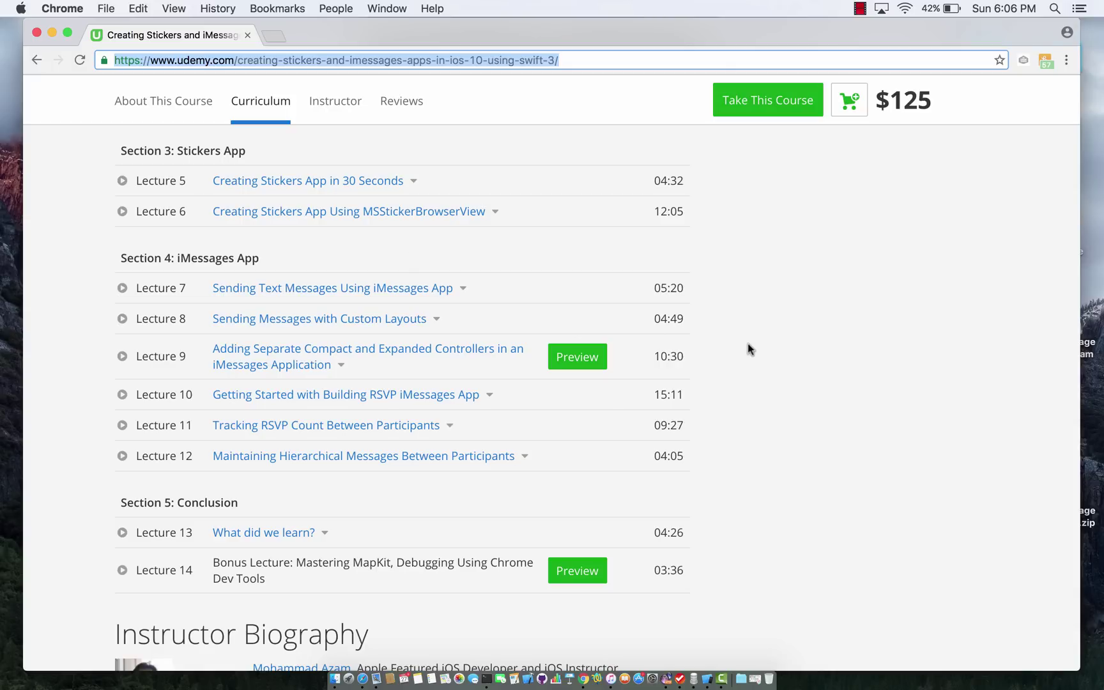
scroll(747, 343, down, 1)
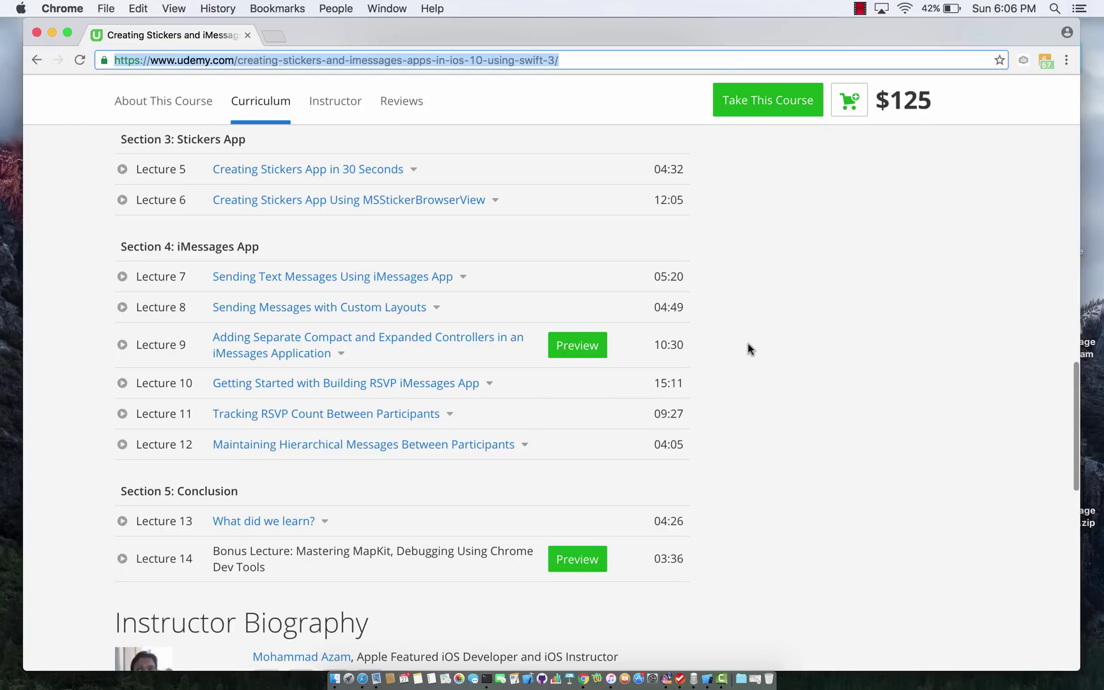
scroll(747, 343, down, 2)
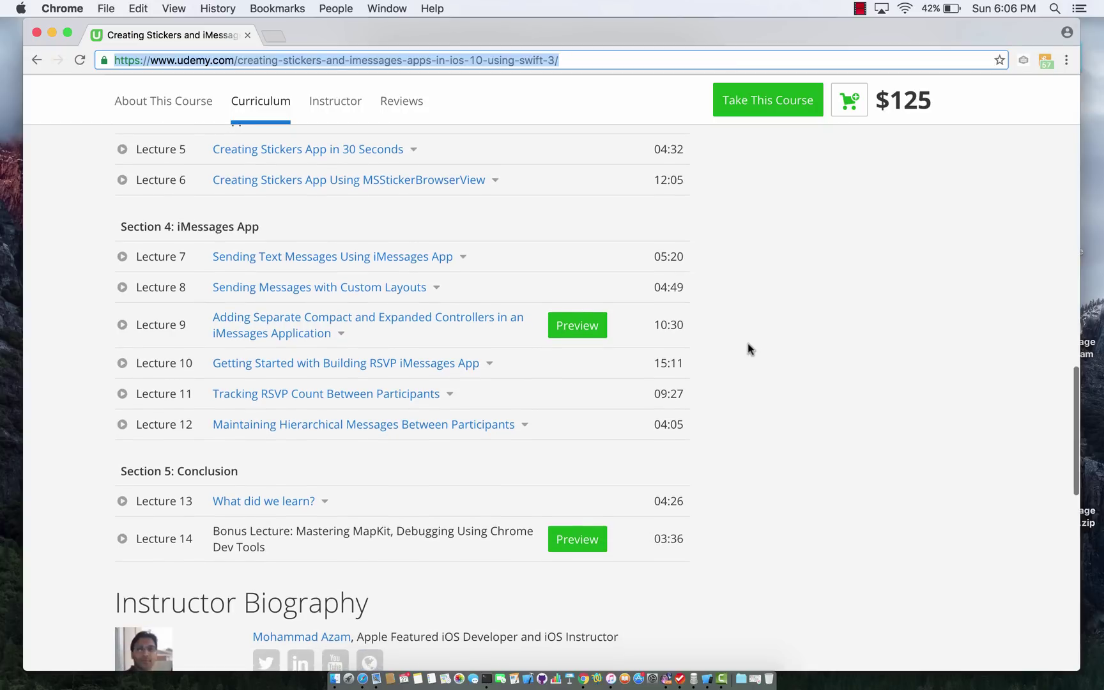
scroll(748, 344, down, 3)
scroll(747, 343, down, 5)
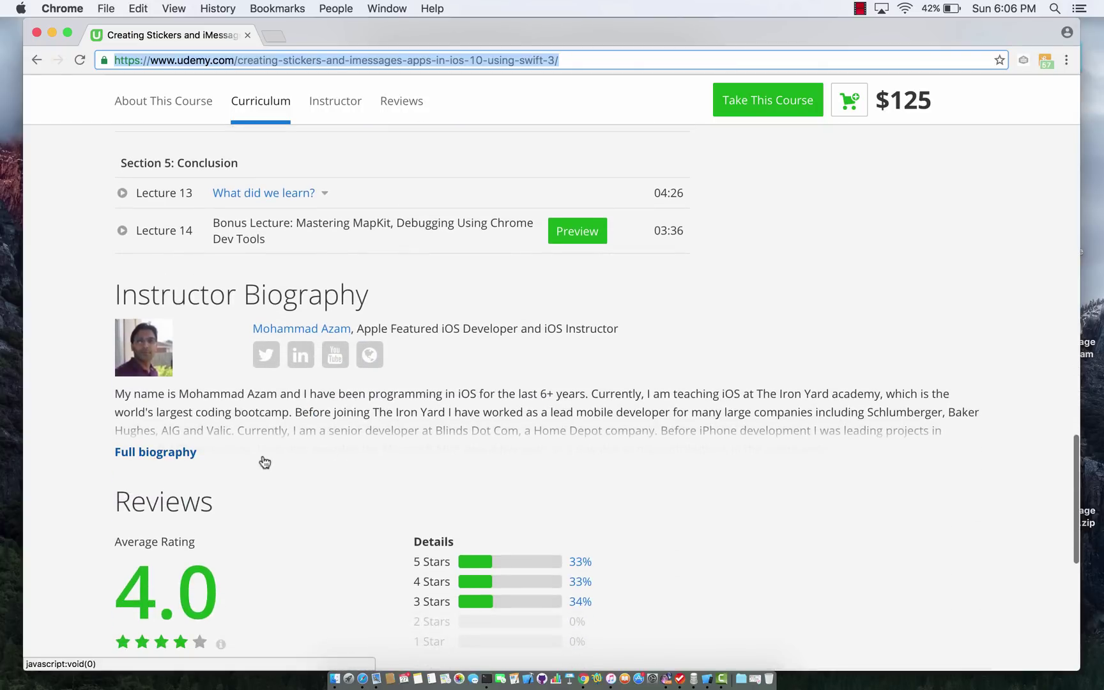
scroll(344, 452, down, 1)
- Expand the instructor's full biography on the course page
click(156, 438)
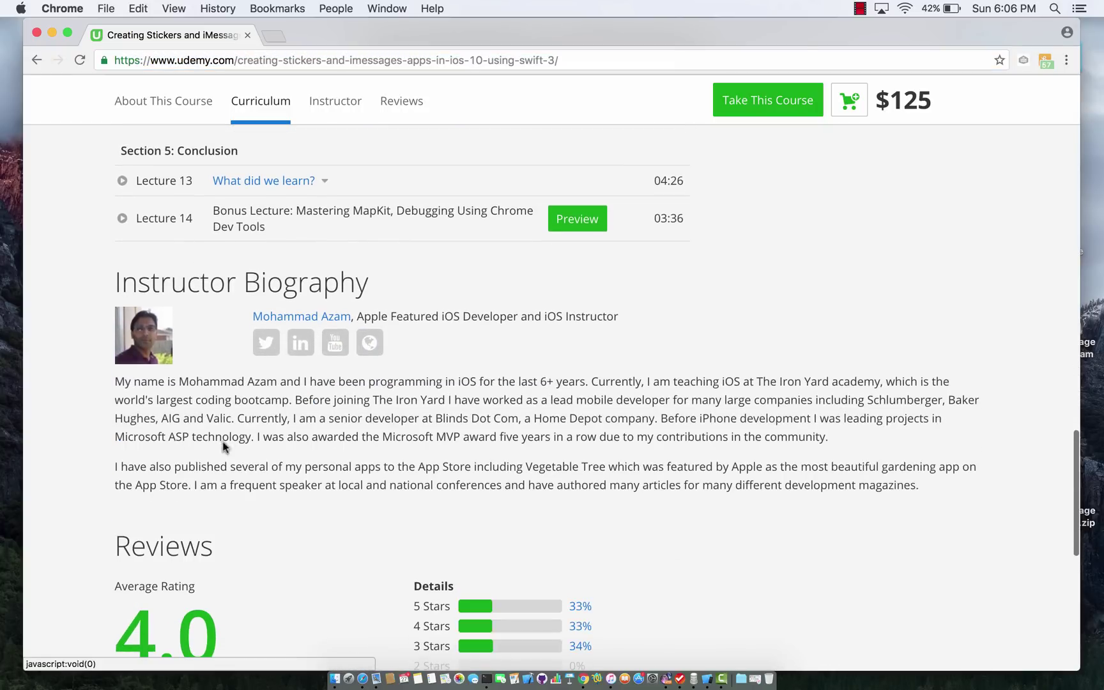
scroll(643, 389, down, 1)
scroll(708, 476, down, 1)
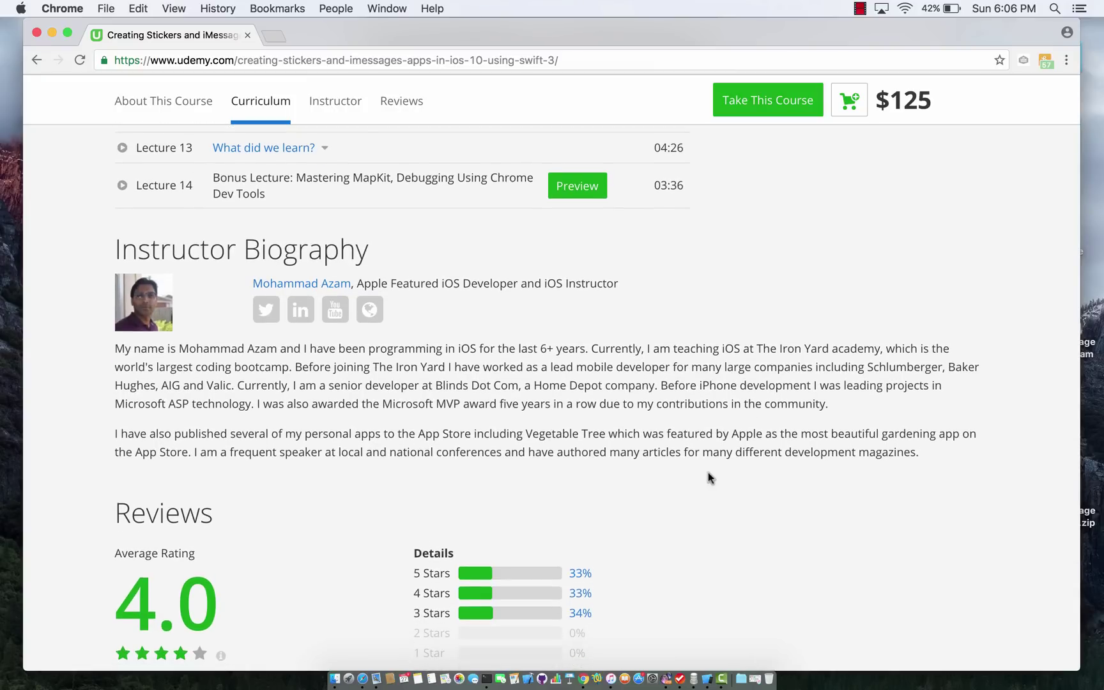
scroll(715, 477, down, 1)
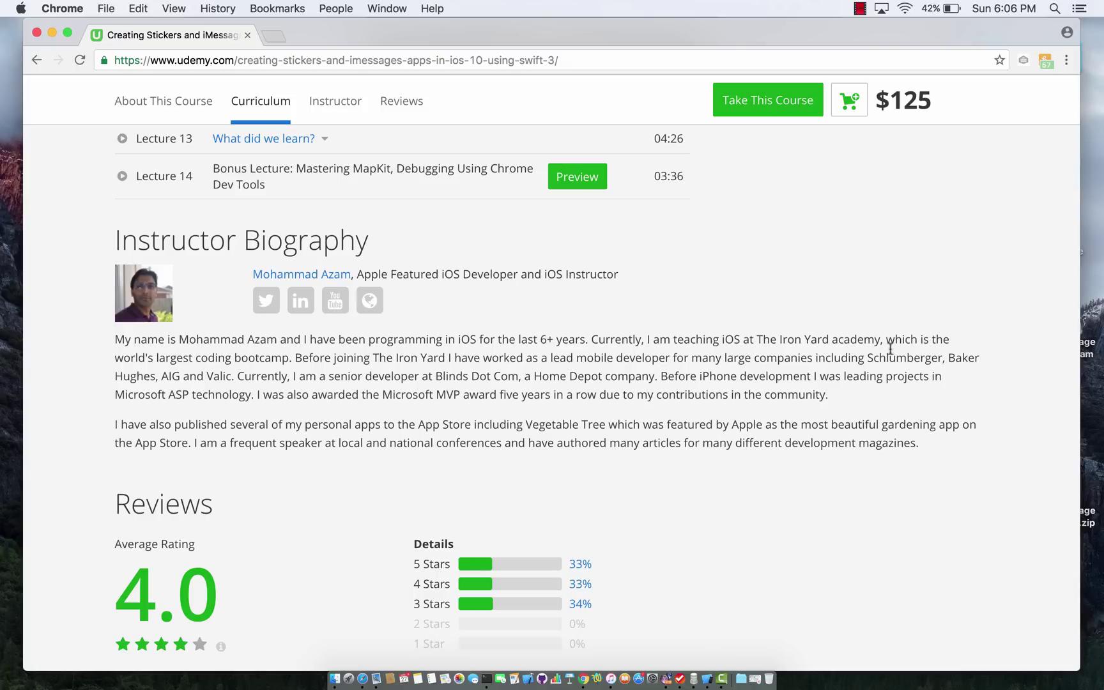
scroll(666, 490, down, 1)
scroll(666, 490, down, 1)
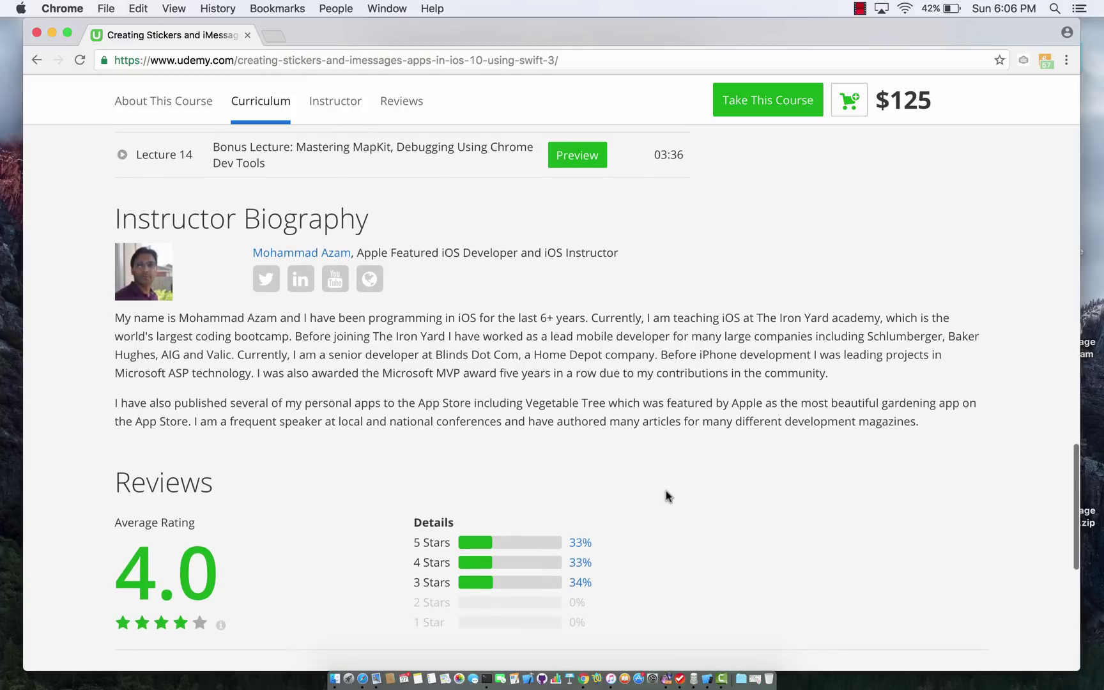
scroll(666, 491, down, 10)
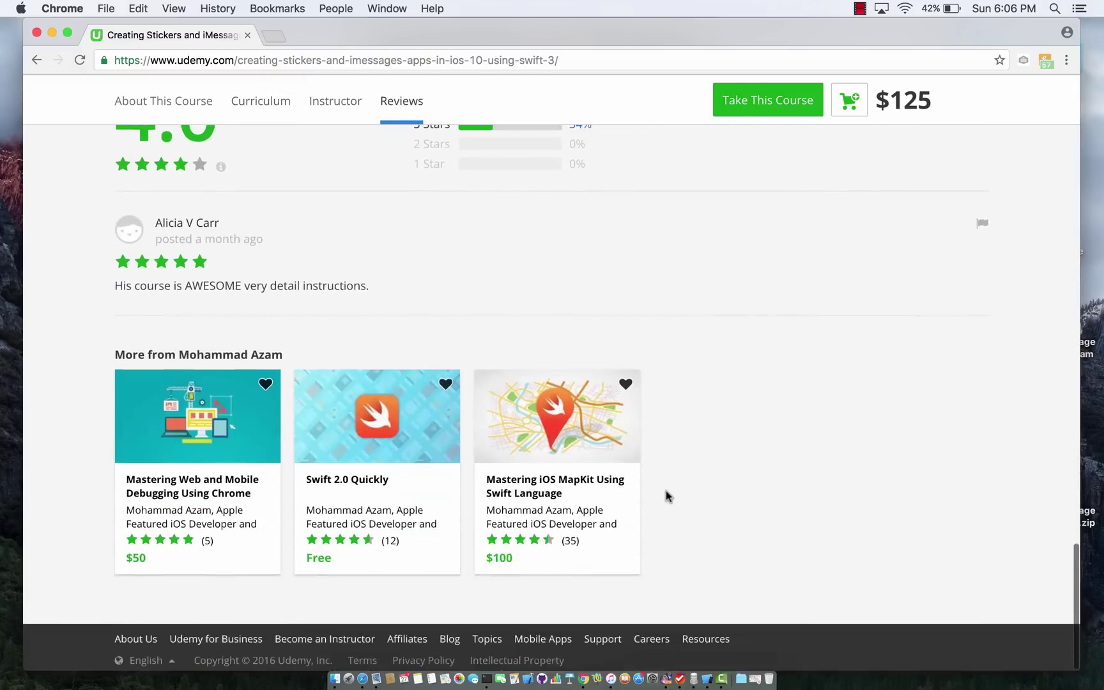
scroll(666, 491, up, 3)
scroll(666, 491, up, 8)
scroll(667, 491, up, 8)
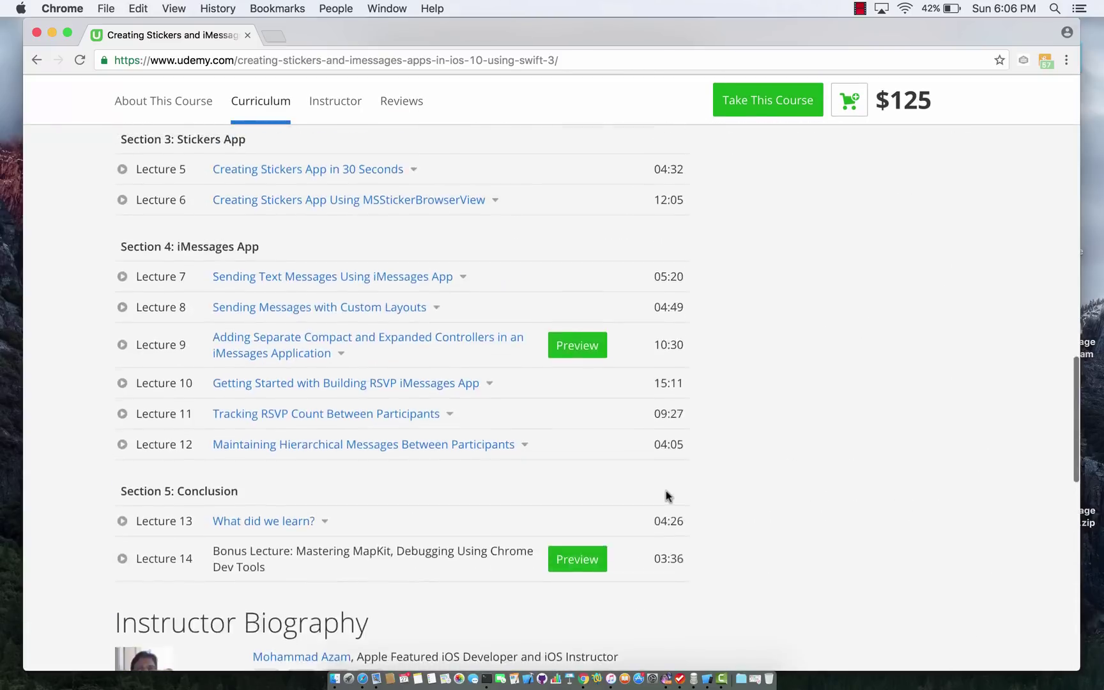
scroll(665, 491, up, 8)
scroll(666, 491, up, 8)
scroll(667, 490, up, 5)
scroll(666, 490, up, 5)
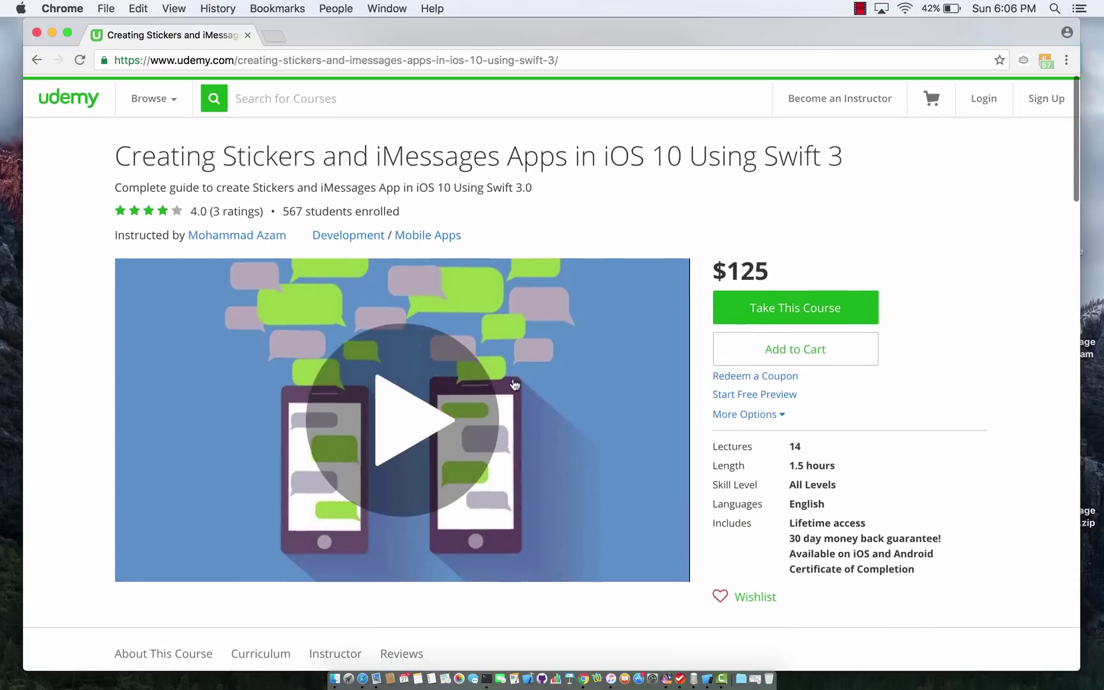
drag(282, 209, 302, 209)
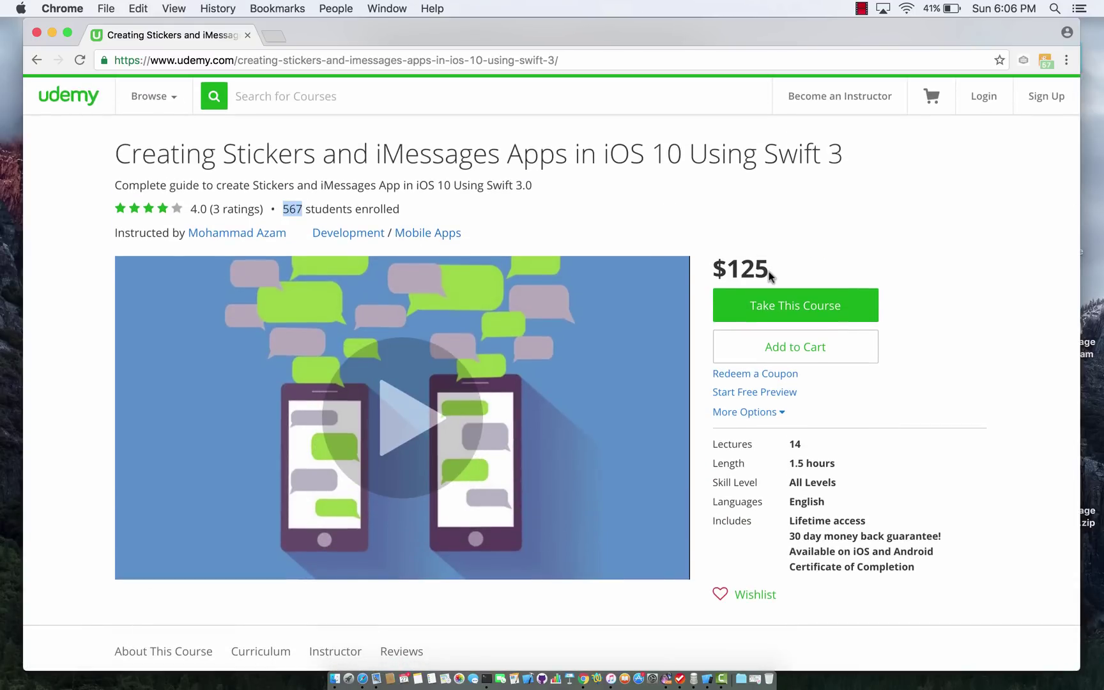
drag(773, 275, 714, 269)
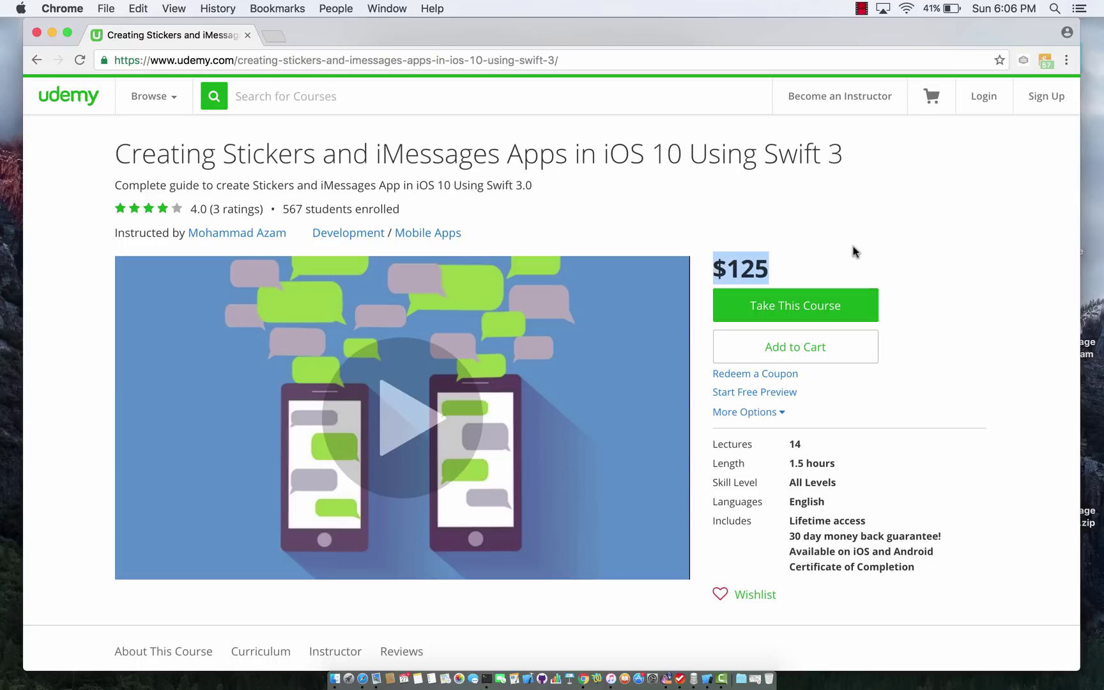
scroll(854, 251, down, 1)
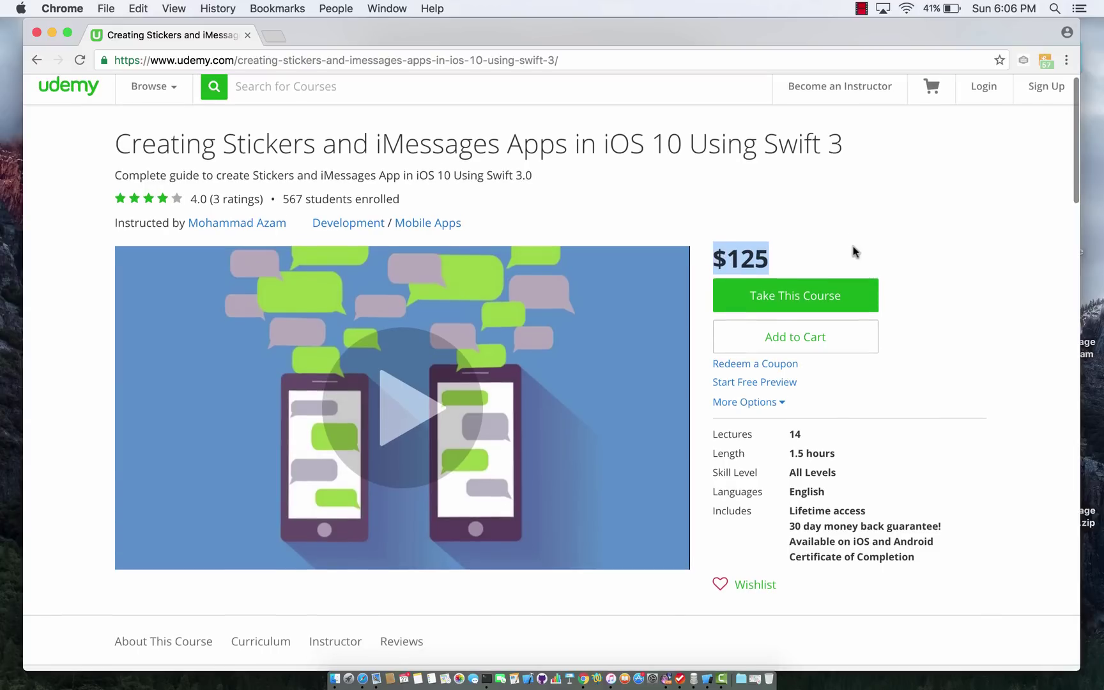
scroll(854, 252, down, 1)
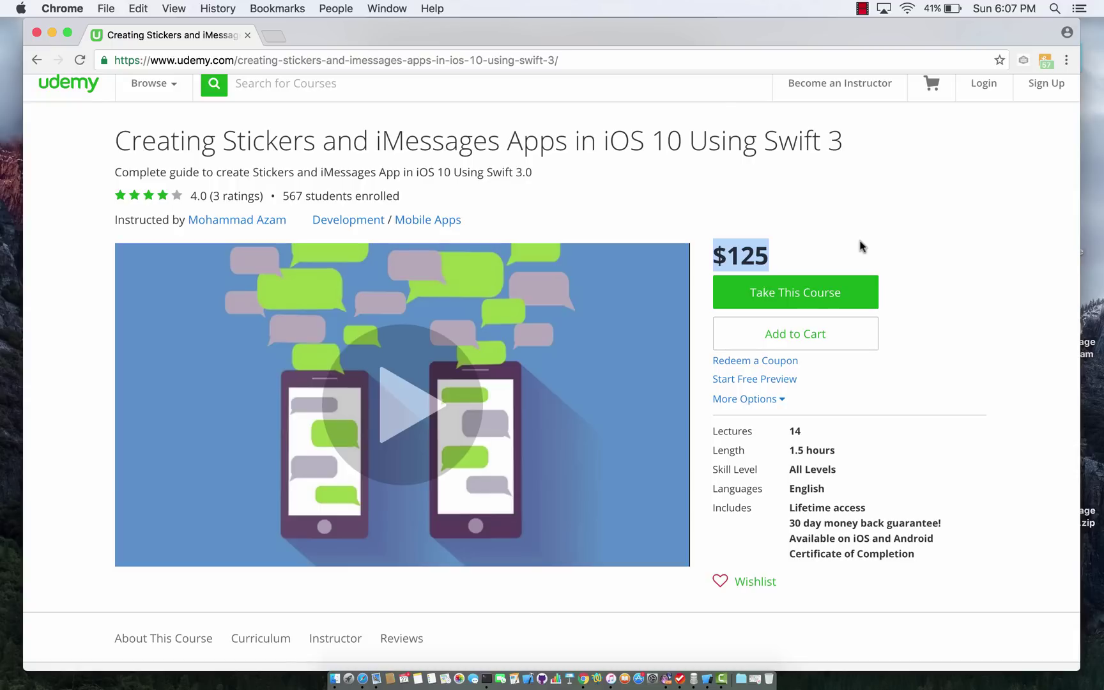
drag(767, 255, 726, 256)
click(753, 256)
double_click(753, 255)
click(787, 255)
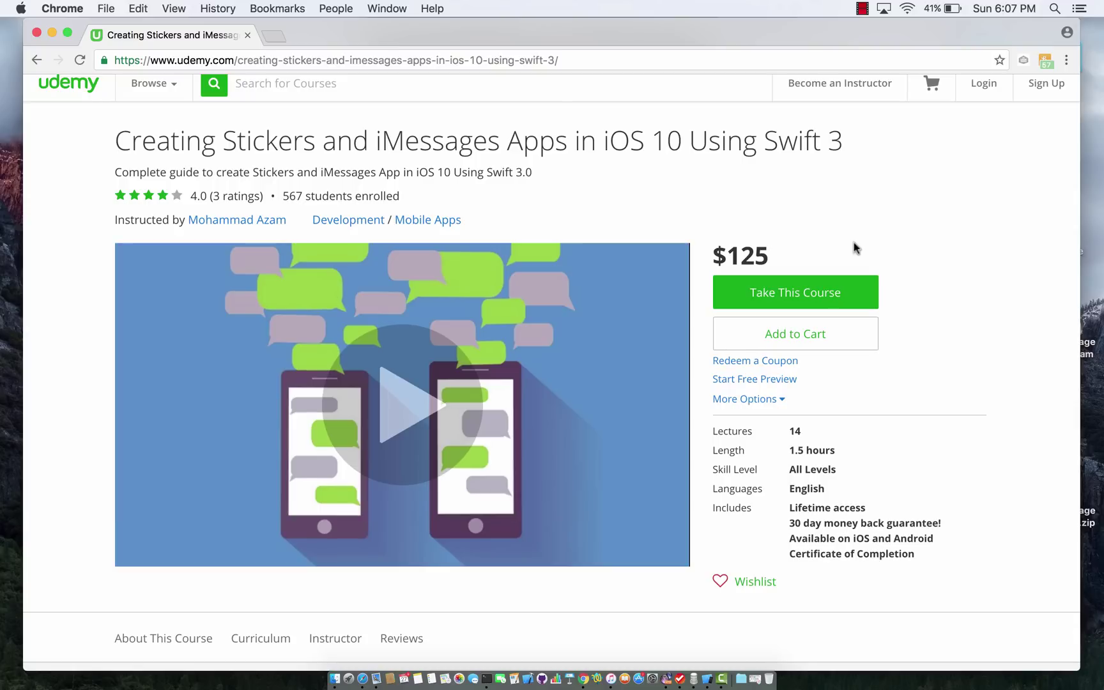
- Launch iTunes to show the 'Say It with a Sticker' and iMessage apps rows
click(614, 677)
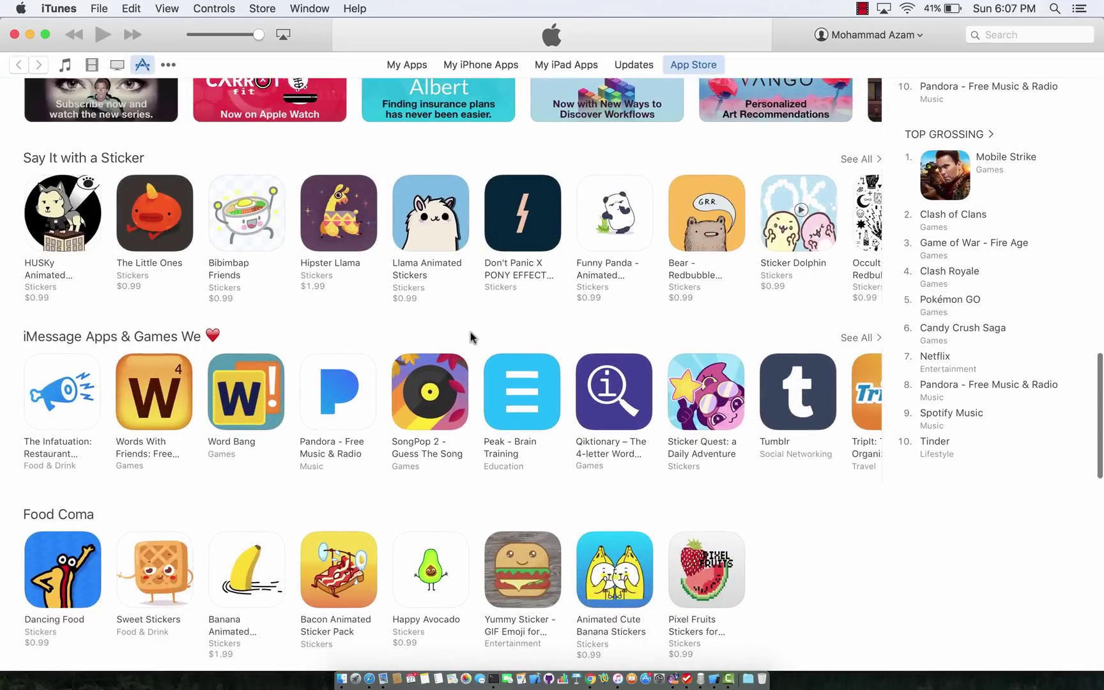
scroll(469, 337, up, 1)
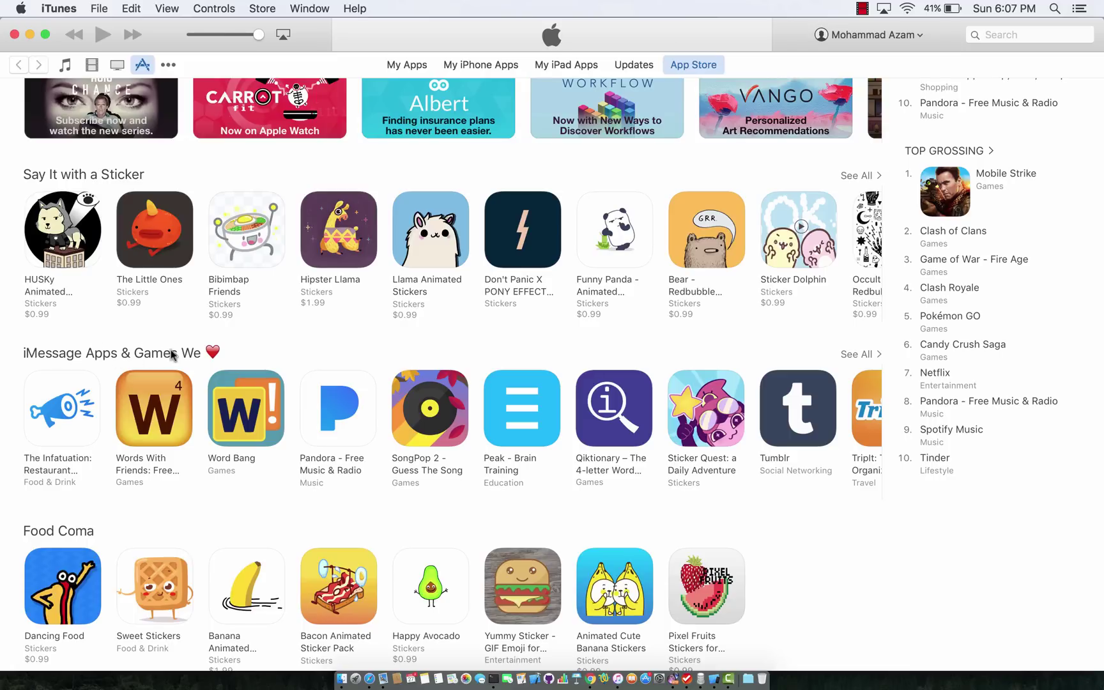
mouse_move(258, 251)
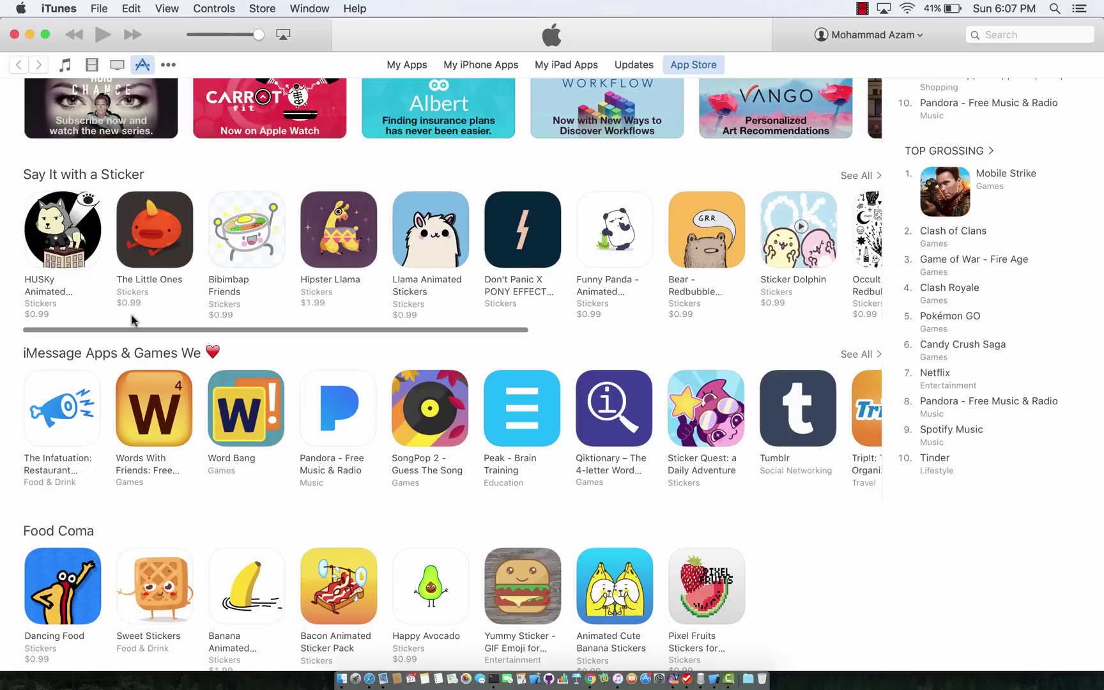
- Hide iTunes, bring the course page forward, and highlight the 125 price
click(30, 35)
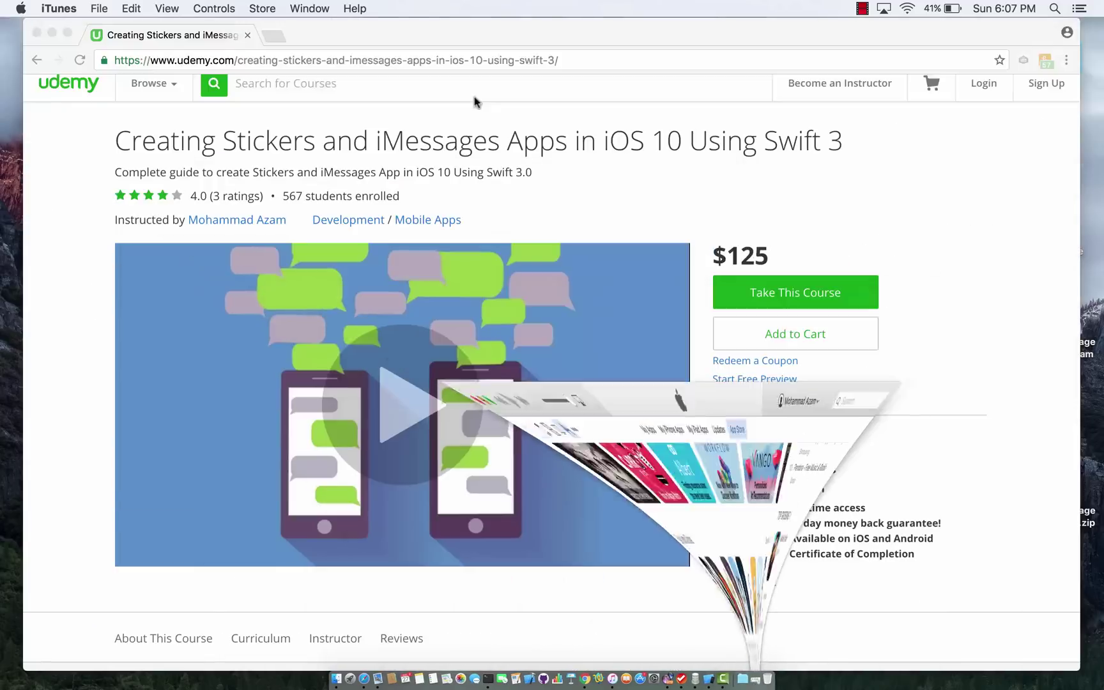
click(948, 254)
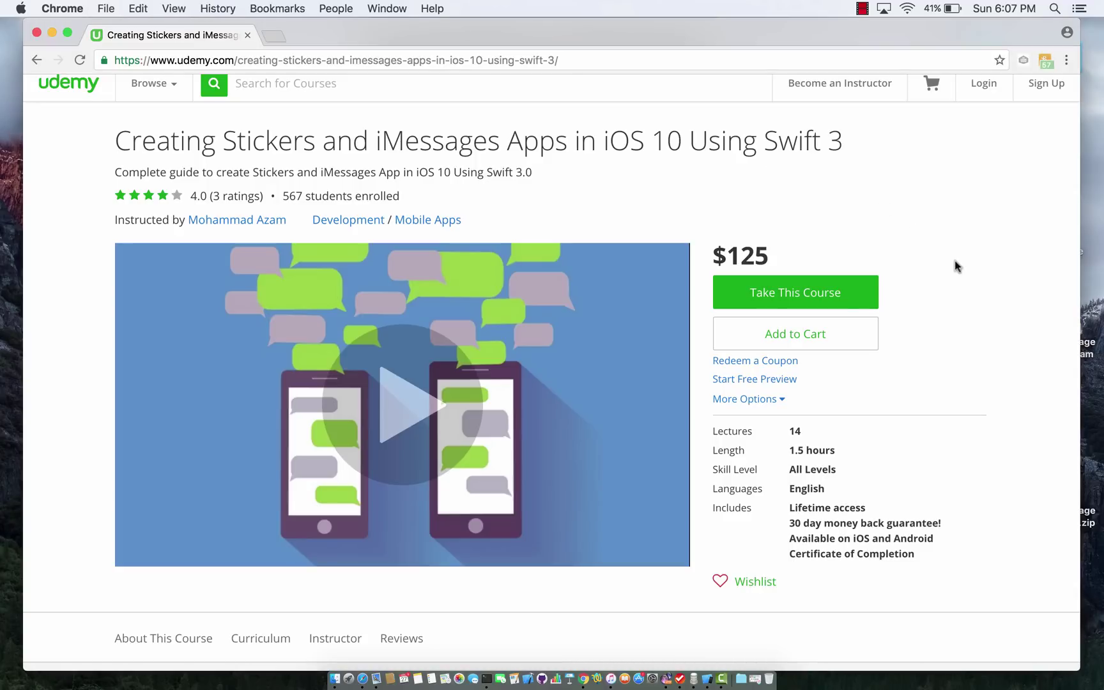
scroll(949, 334, down, 3)
scroll(948, 334, down, 5)
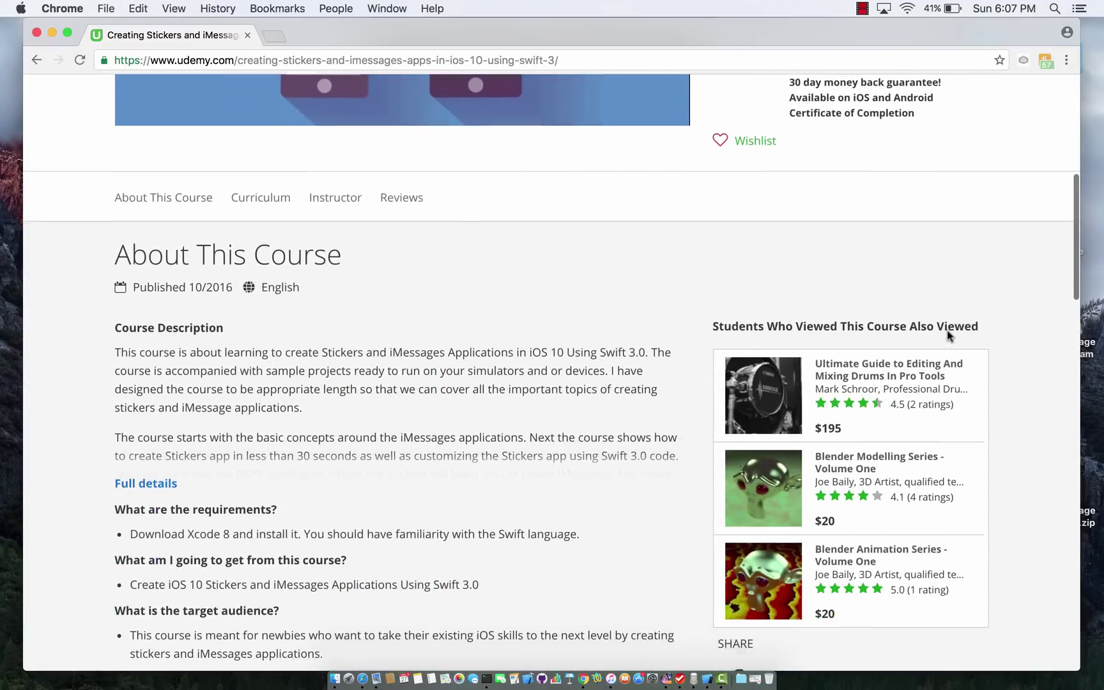
scroll(948, 334, down, 2)
scroll(660, 493, down, 5)
scroll(659, 494, down, 3)
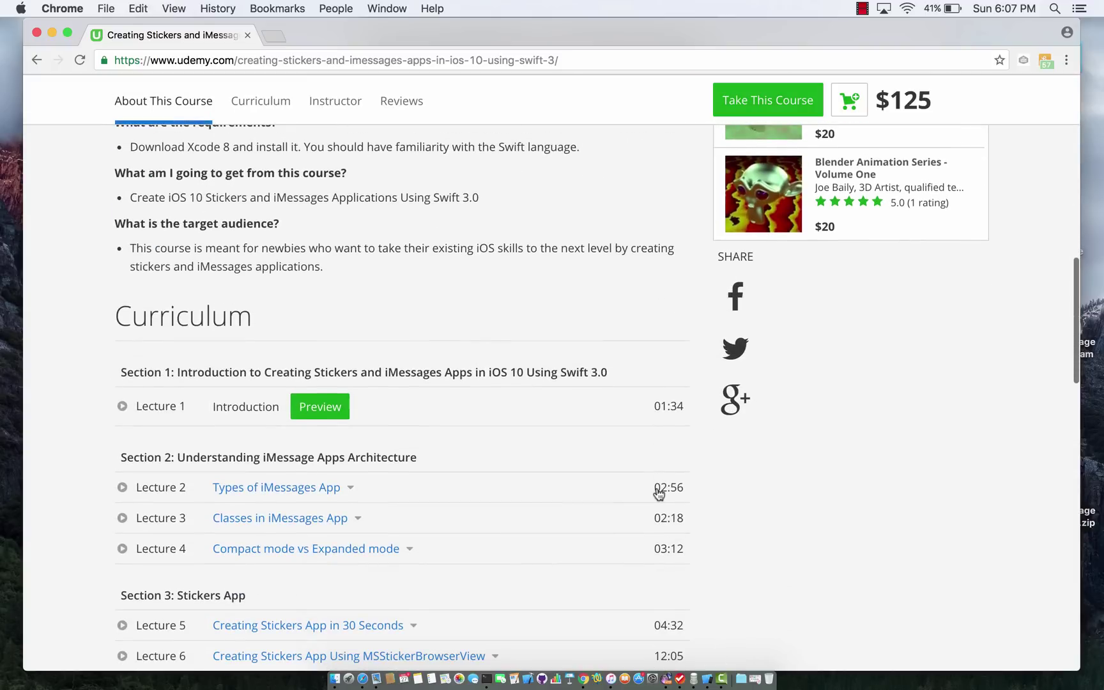
scroll(856, 489, down, 3)
scroll(857, 488, down, 2)
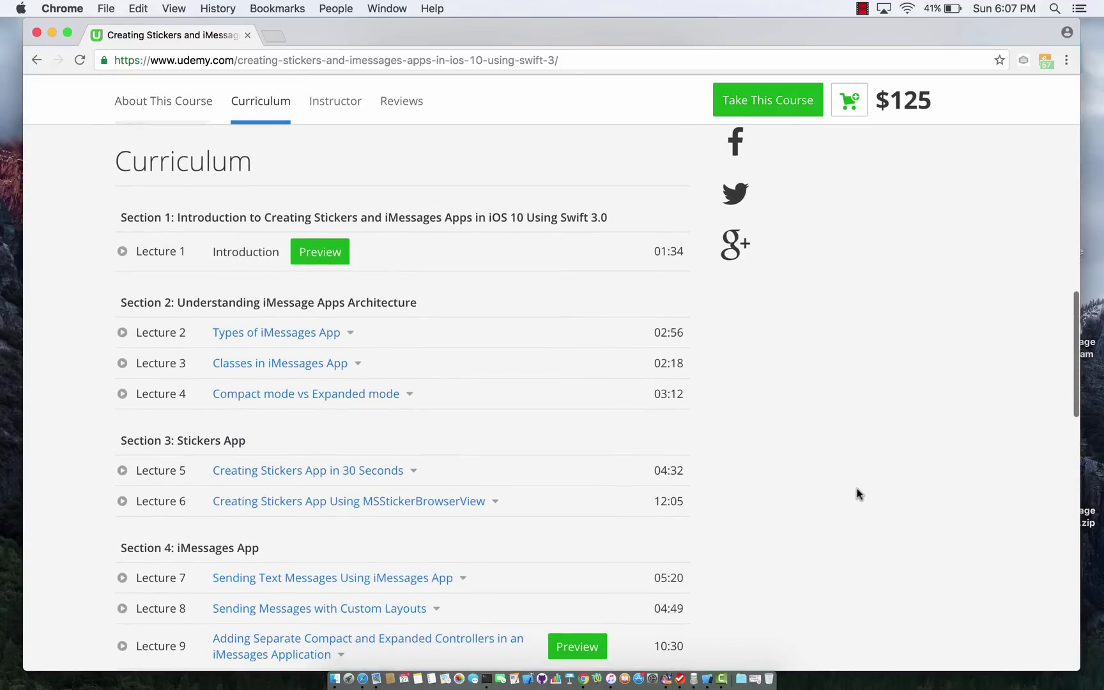
scroll(856, 488, down, 1)
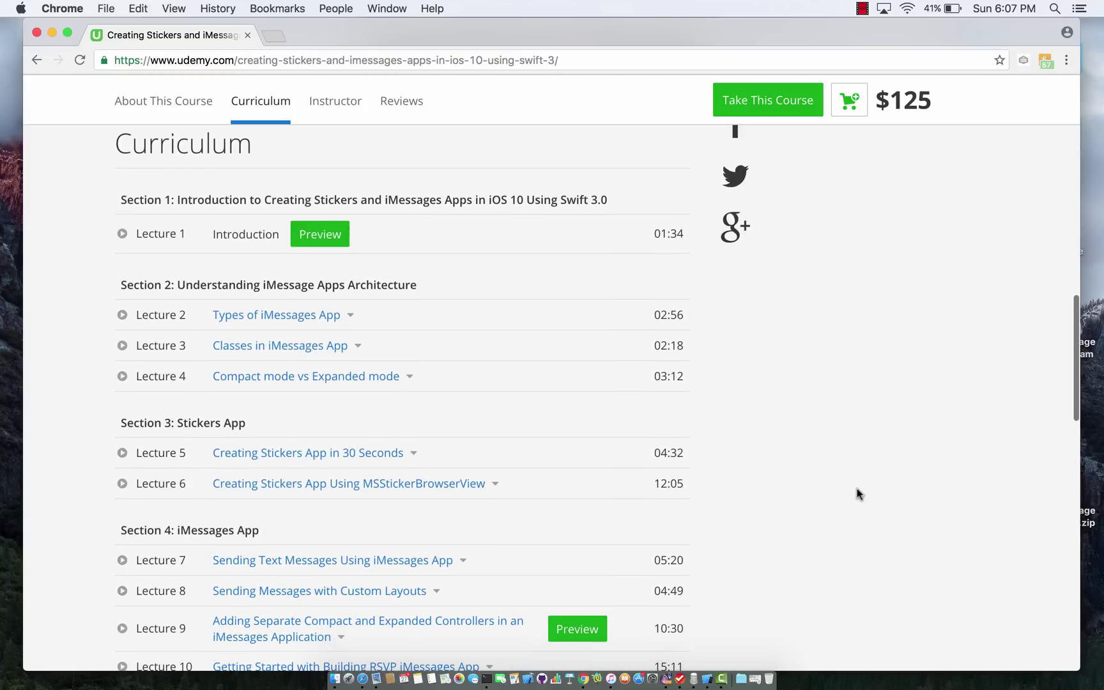
scroll(857, 488, down, 1)
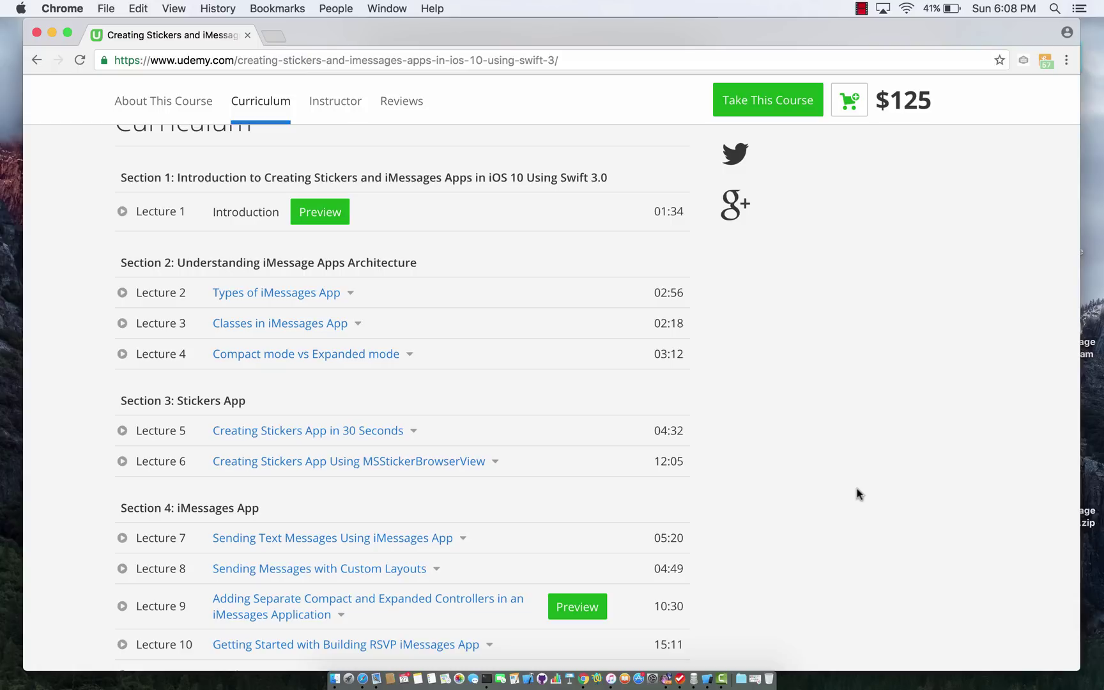
scroll(856, 489, up, 5)
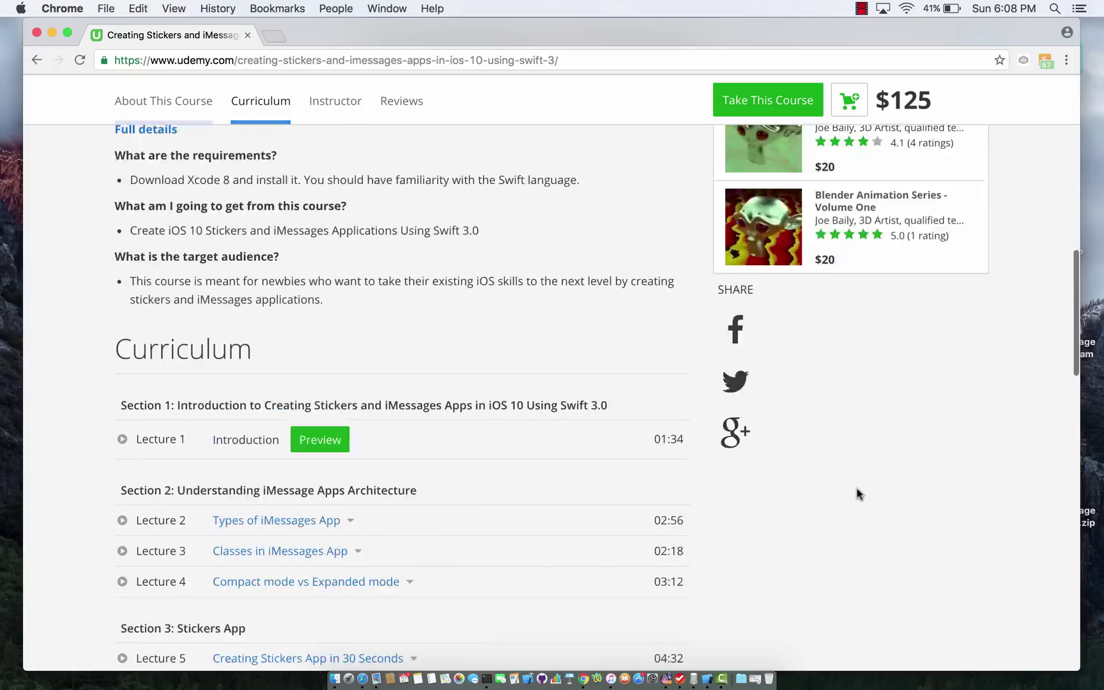
scroll(856, 488, up, 10)
double_click(741, 270)
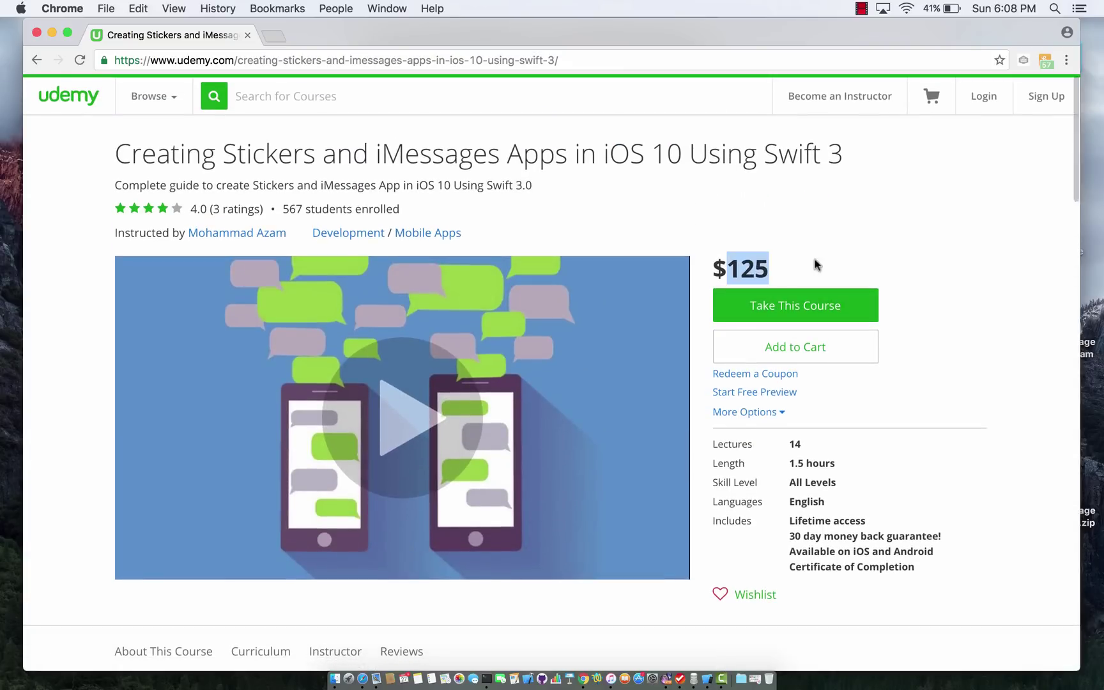